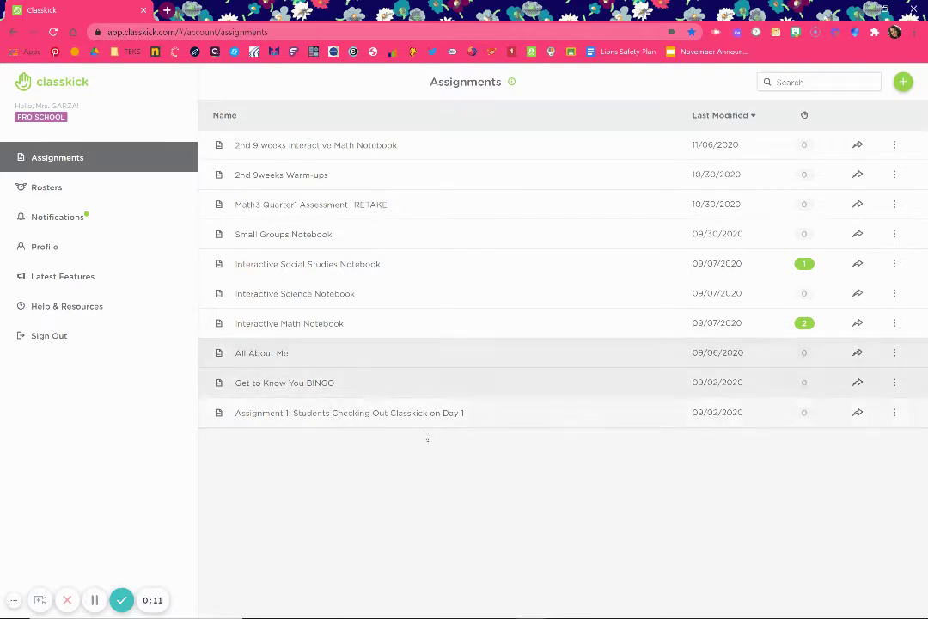
# In the 2nd 9 weeks Interactive Math Notebook, add a blank slide 18 and open it for editing
pyautogui.click(368, 152)
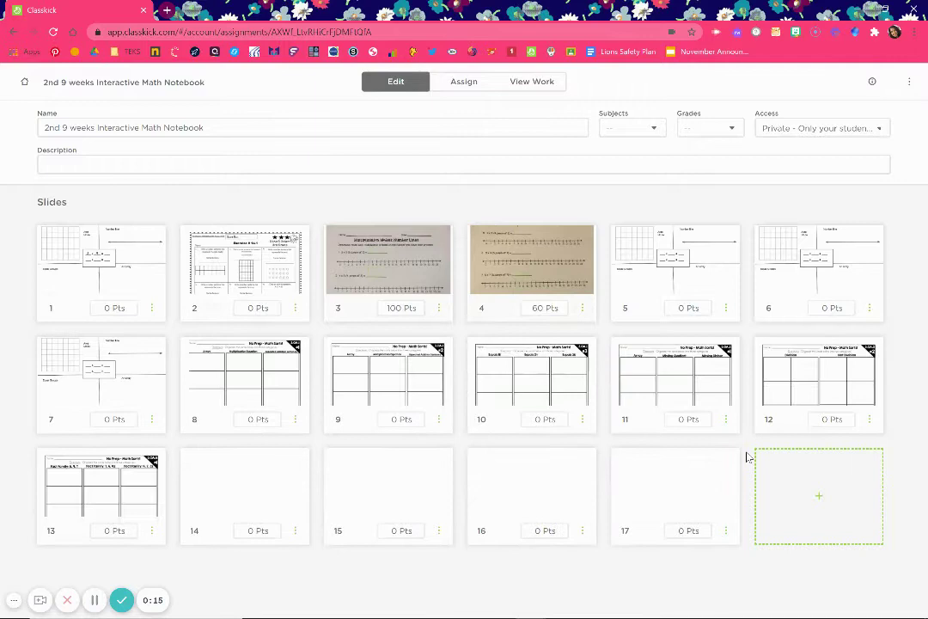
pyautogui.click(828, 504)
pyautogui.scroll(-1, 736, 491)
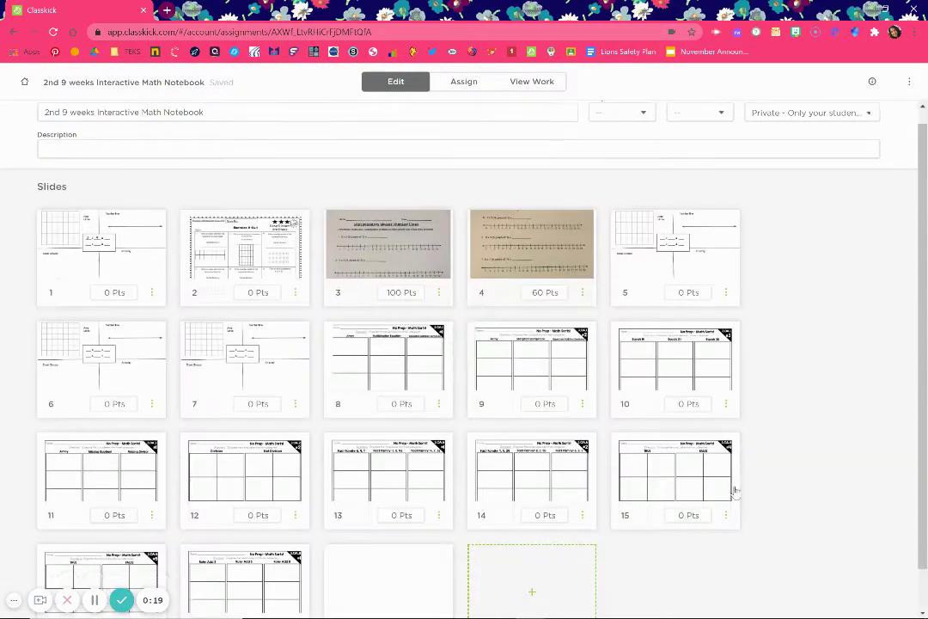
pyautogui.click(379, 544)
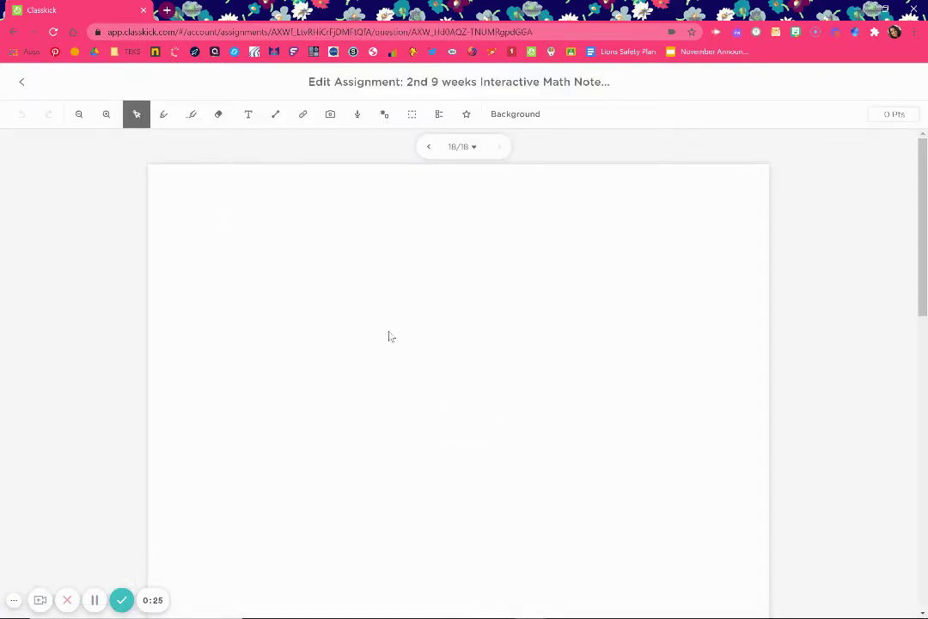
# Upload the 'Math Sorts Set 5 Operations and Algebraic Thinking' PDF from the computer as the slide image
pyautogui.click(332, 115)
pyautogui.click(350, 146)
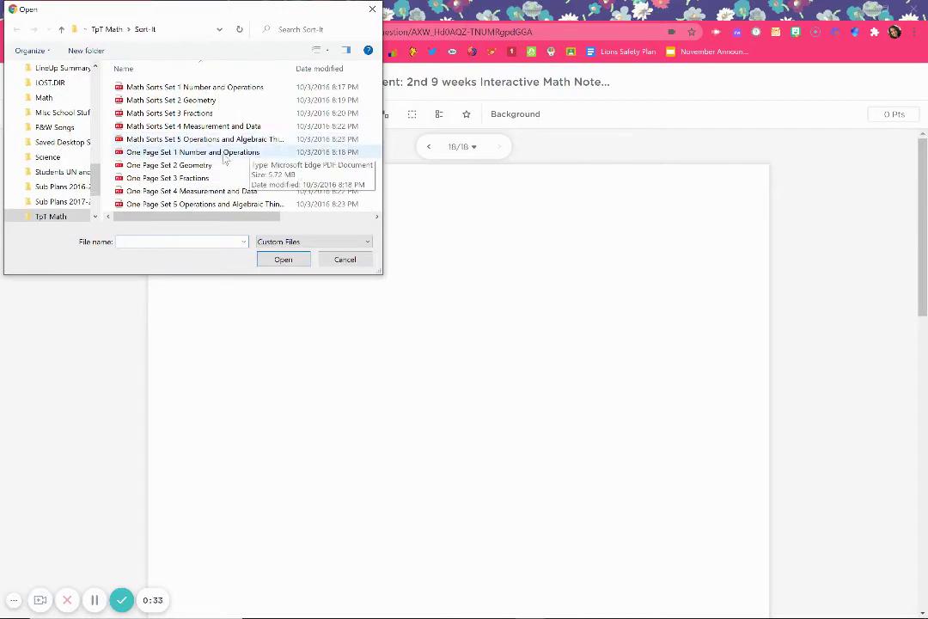
pyautogui.click(200, 143)
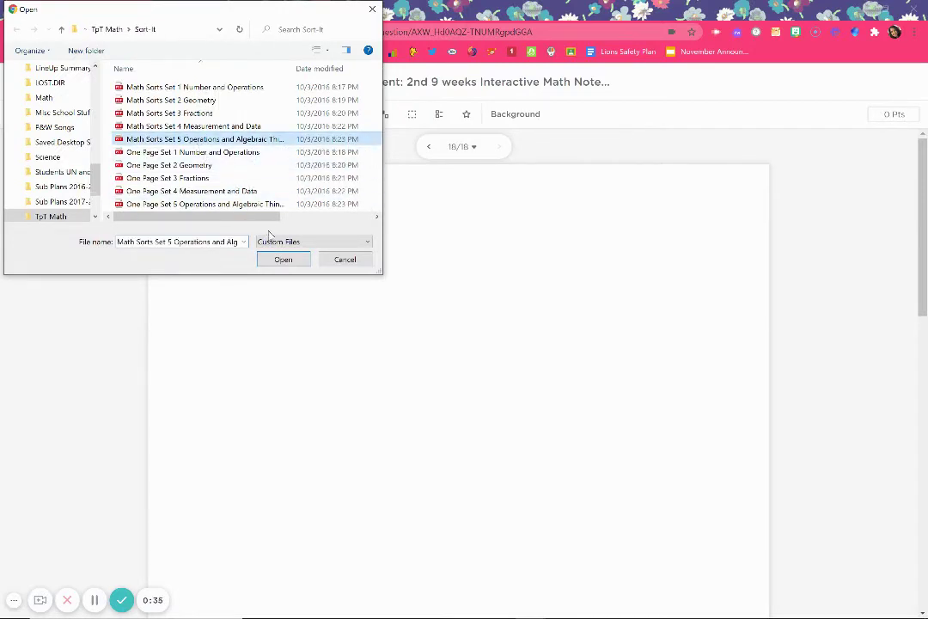
pyautogui.click(281, 258)
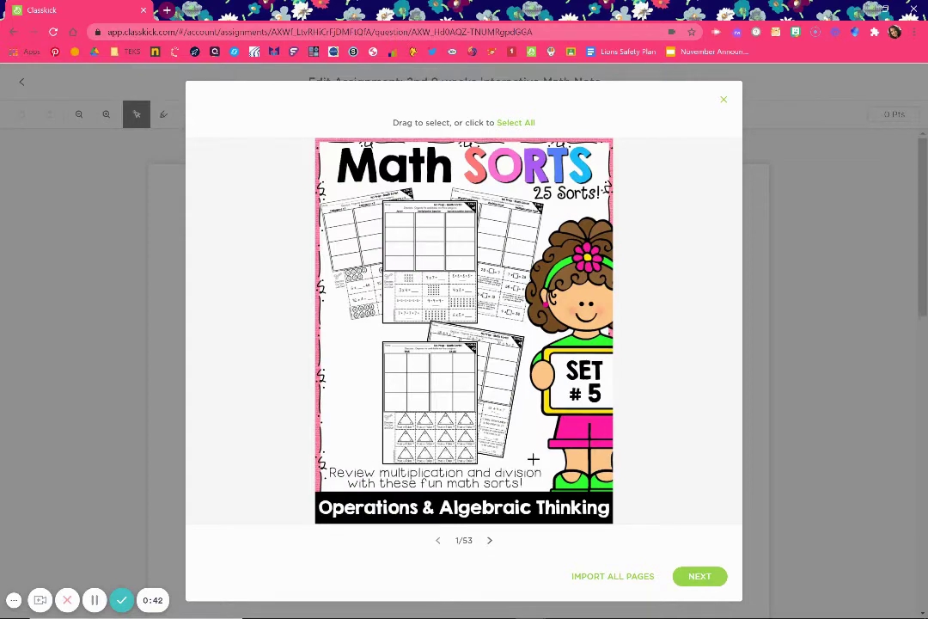
# Crop the three-column category grid from page 4 of 53 and confirm the selection
pyautogui.click(490, 542)
pyautogui.click(490, 542)
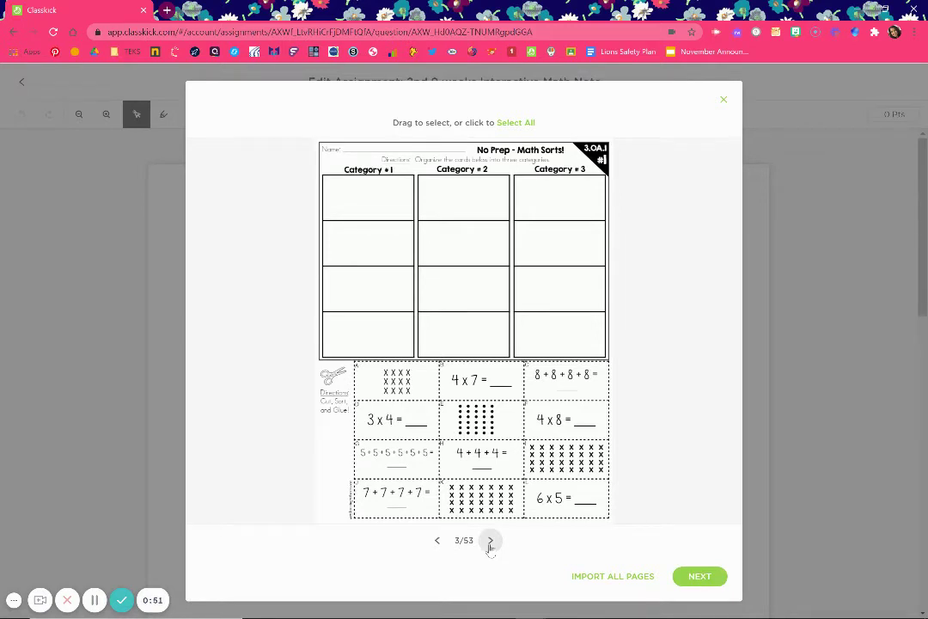
pyautogui.click(490, 542)
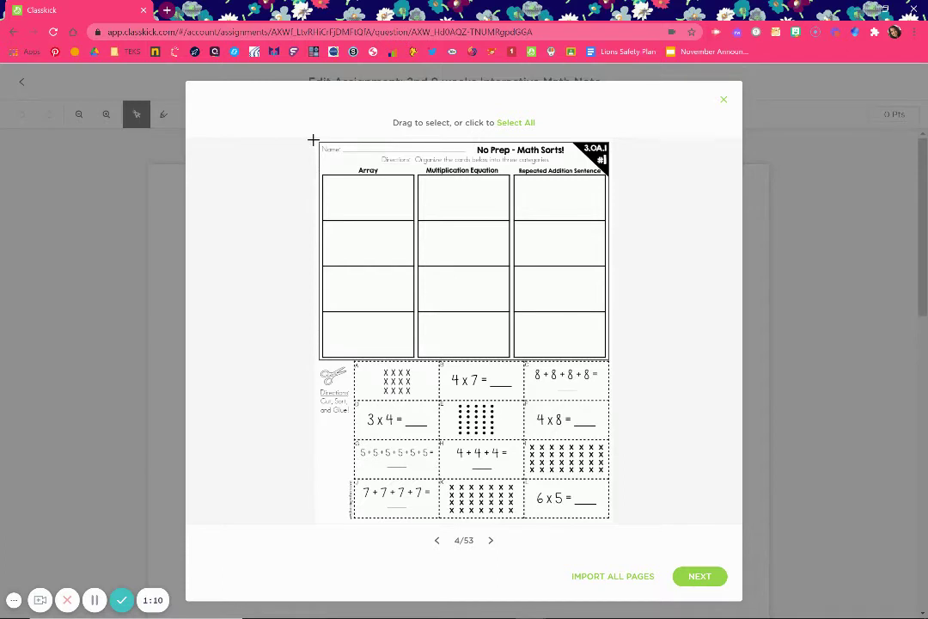
pyautogui.moveTo(316, 138); pyautogui.dragTo(613, 361)
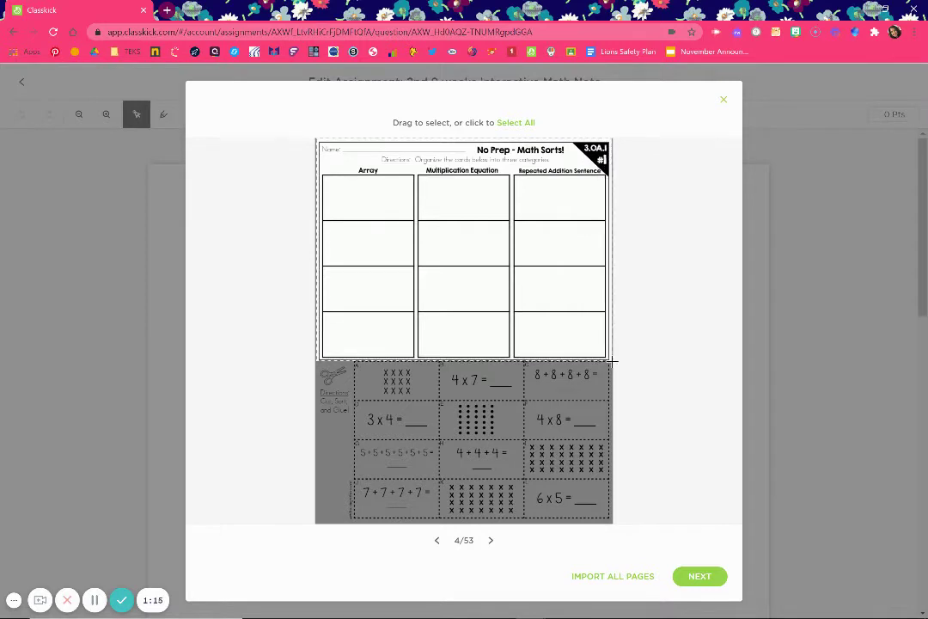
pyautogui.click(698, 575)
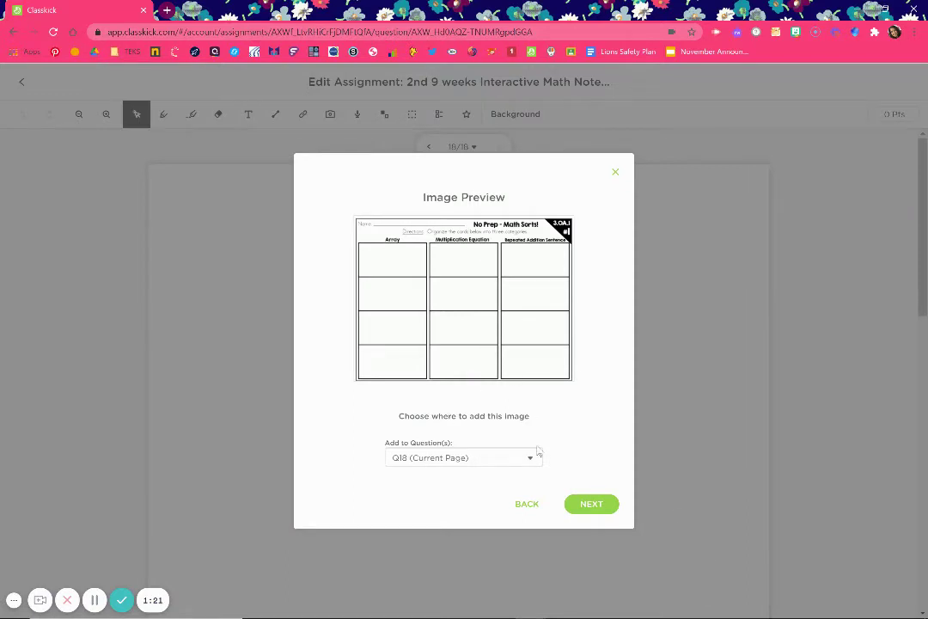
# Add the cropped sorting-grid image to Q18 so it fills slide 18 as the worksheet
pyautogui.click(593, 505)
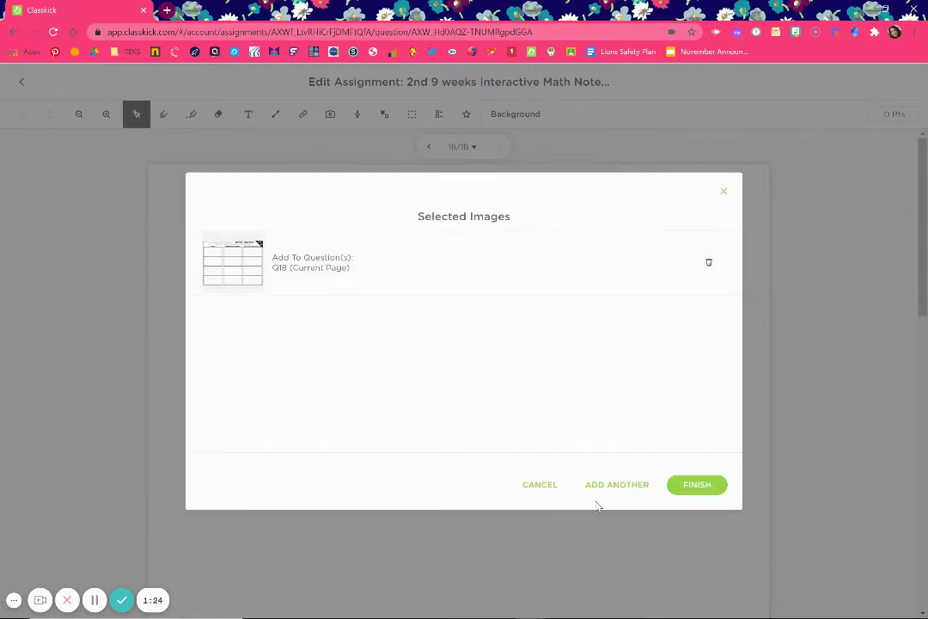
pyautogui.click(697, 485)
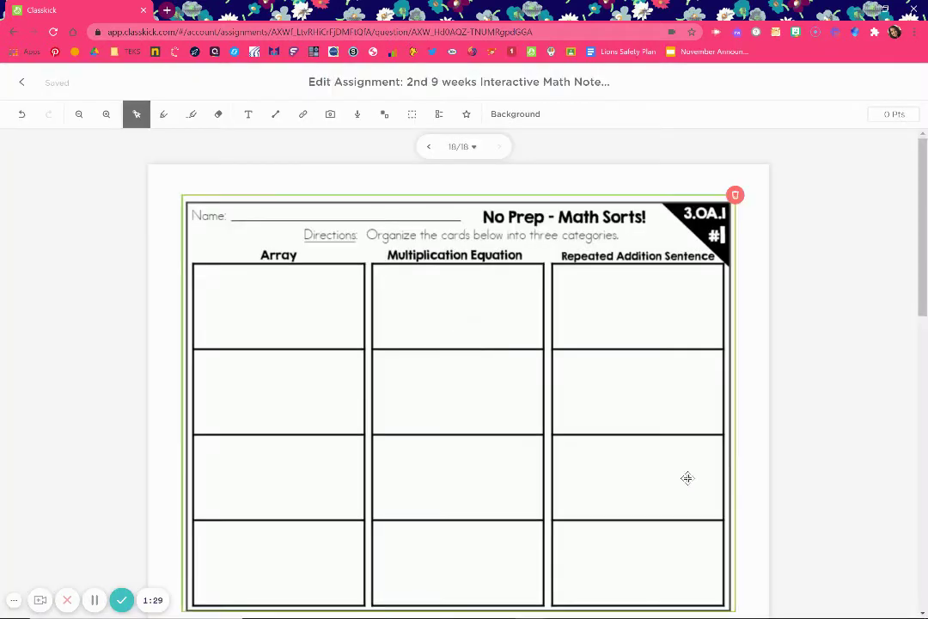
pyautogui.scroll(-2, 781, 484)
pyautogui.scroll(2, 781, 484)
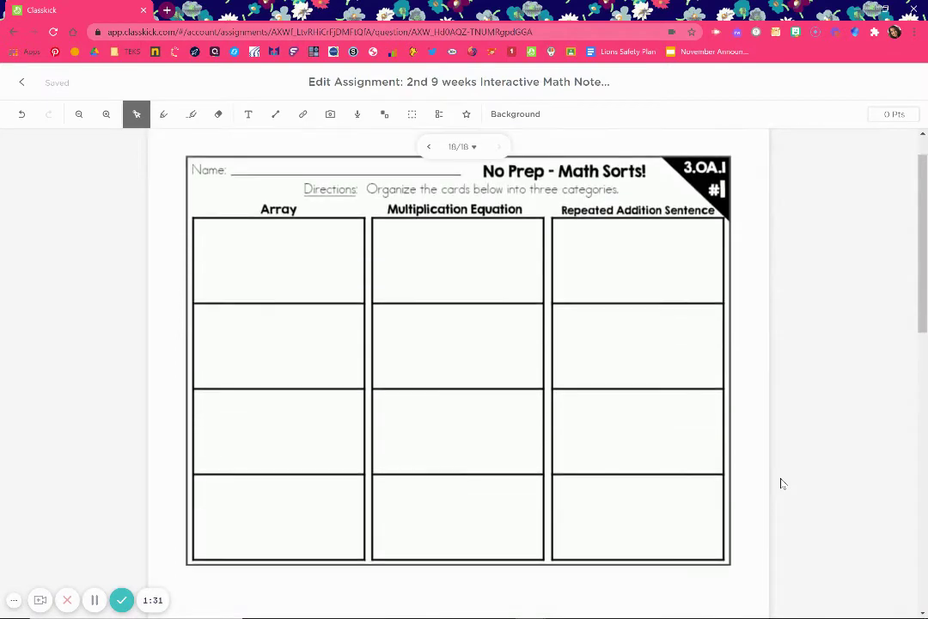
pyautogui.scroll(1, 780, 483)
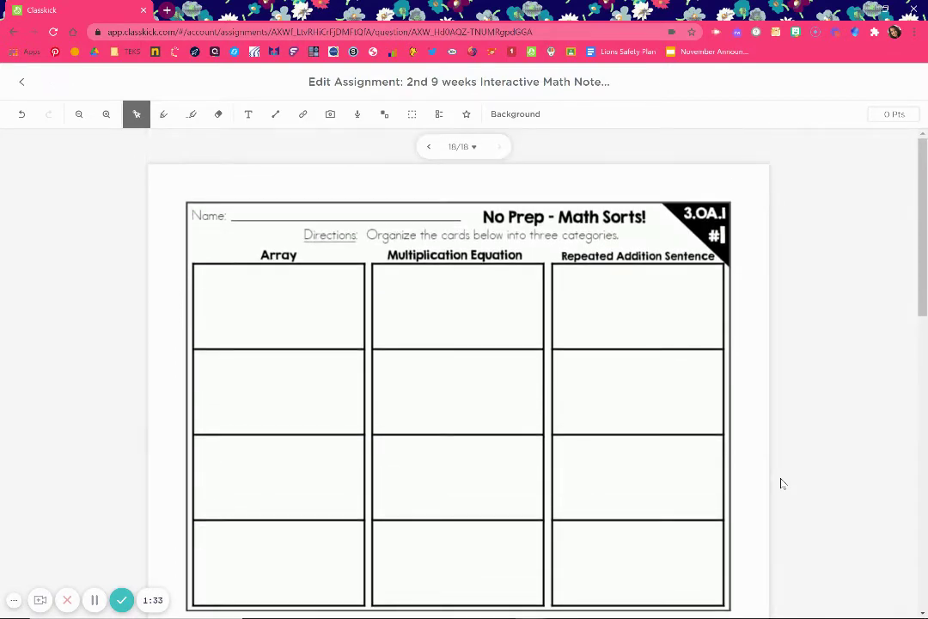
pyautogui.scroll(-1, 781, 484)
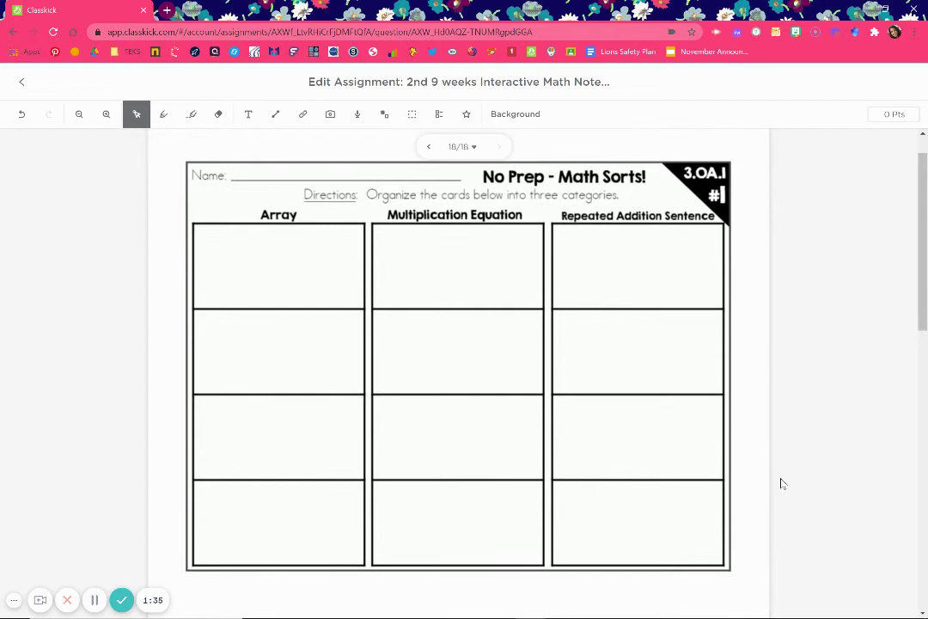
pyautogui.click(584, 295)
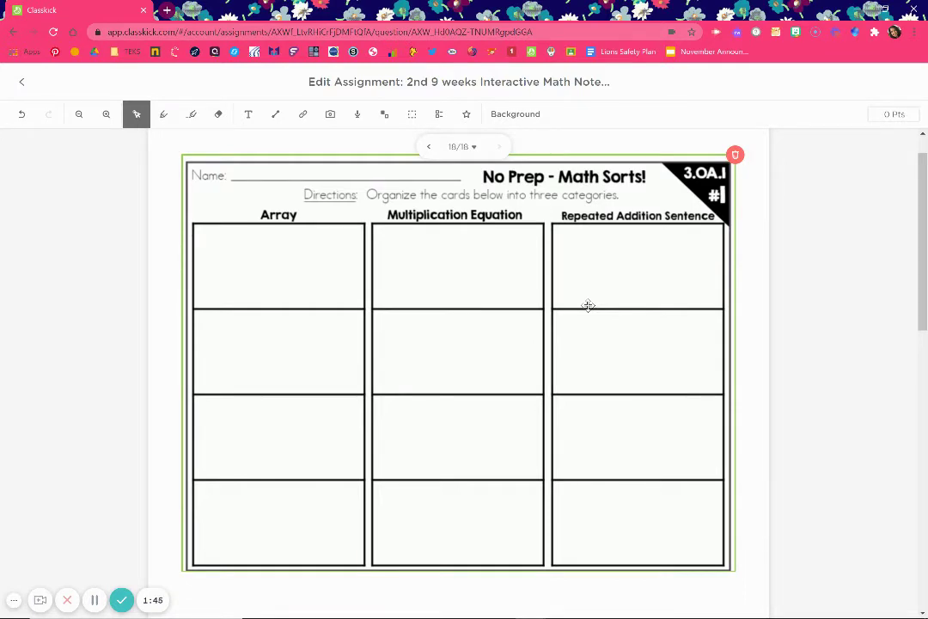
# Deselect the worksheet, then load the Math Sorts Set 5 PDF as a manipulative source
pyautogui.click(328, 134)
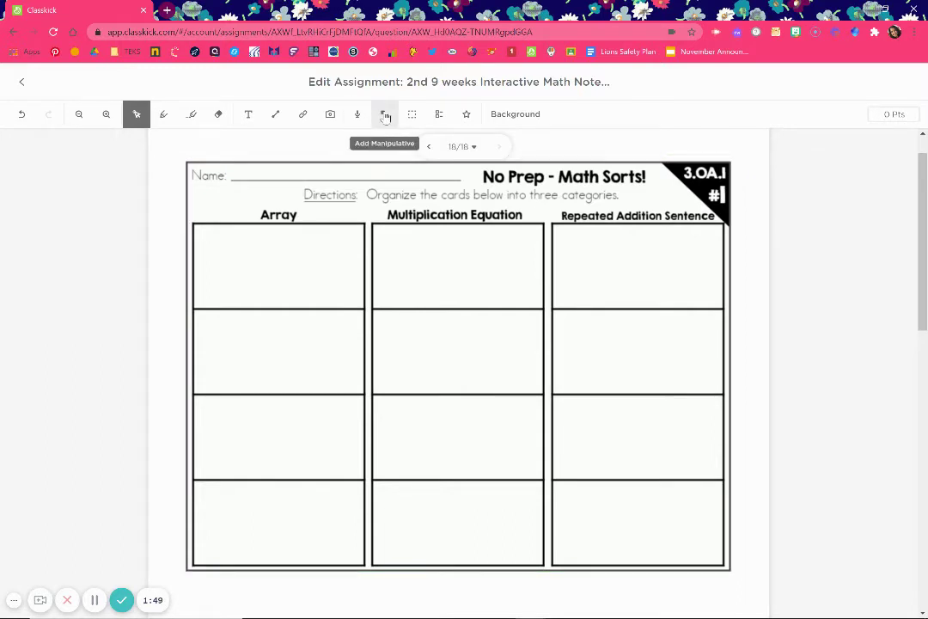
pyautogui.click(385, 115)
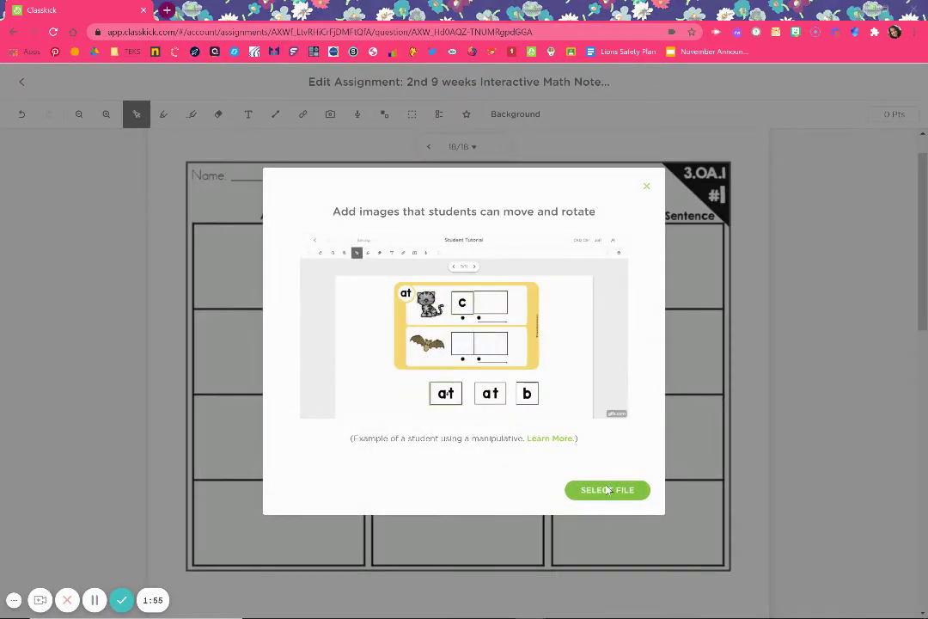
pyautogui.click(607, 490)
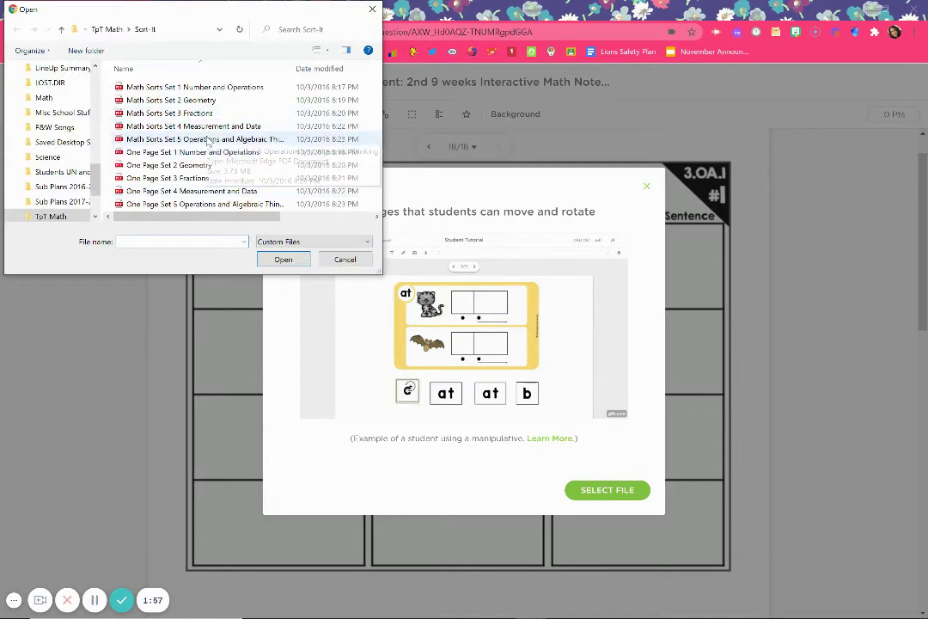
pyautogui.click(196, 139)
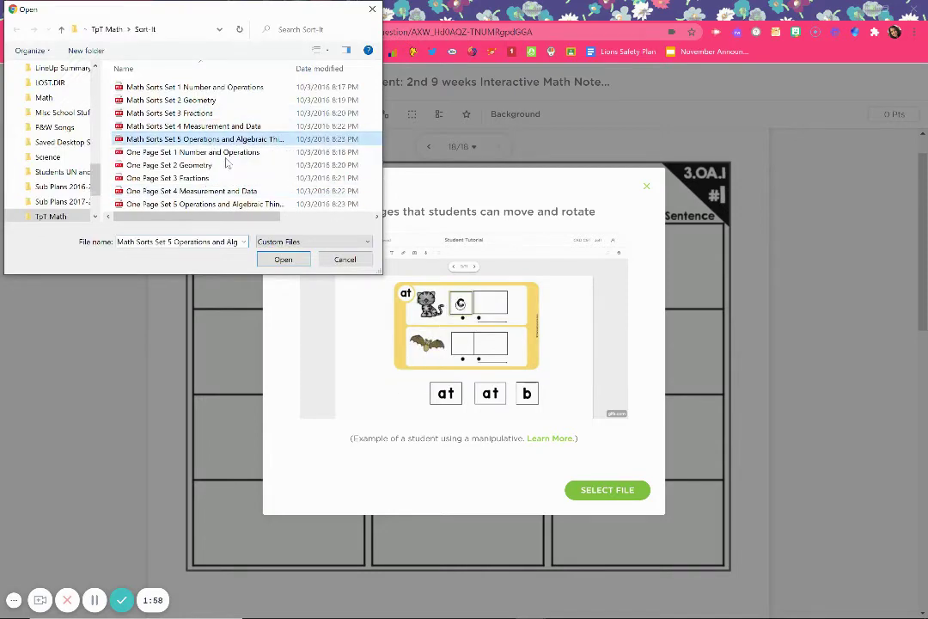
pyautogui.click(283, 259)
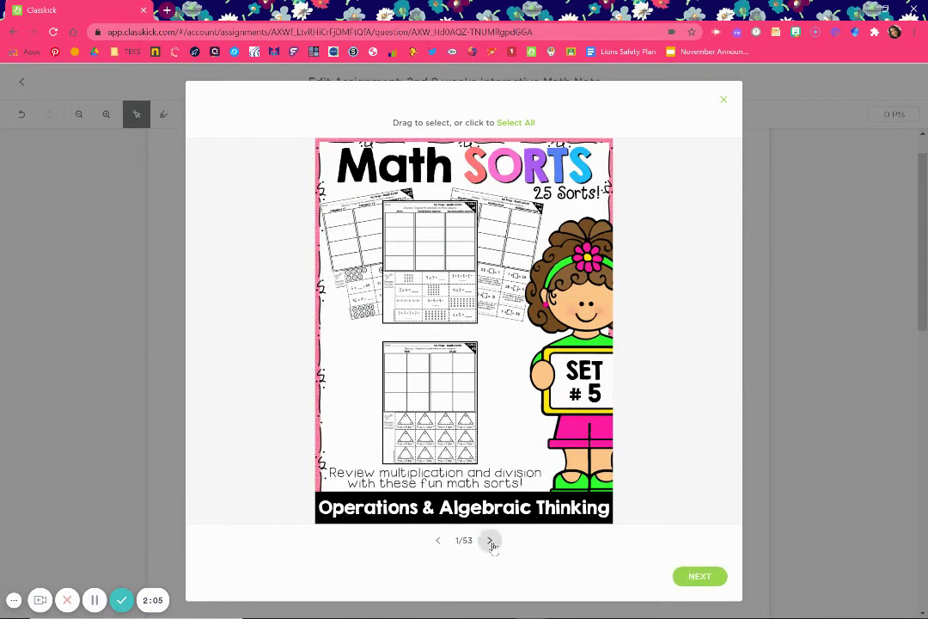
# Crop the X X X X array card from page 4 and add it as a Q18 manipulative
pyautogui.click(491, 541)
pyautogui.click(492, 544)
pyautogui.click(492, 541)
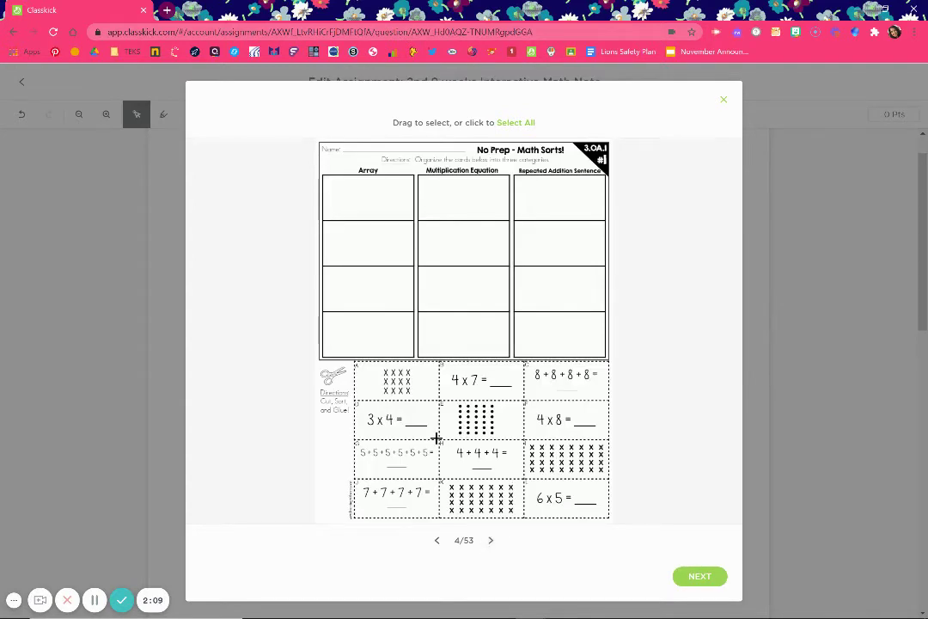
pyautogui.moveTo(351, 359); pyautogui.dragTo(441, 401)
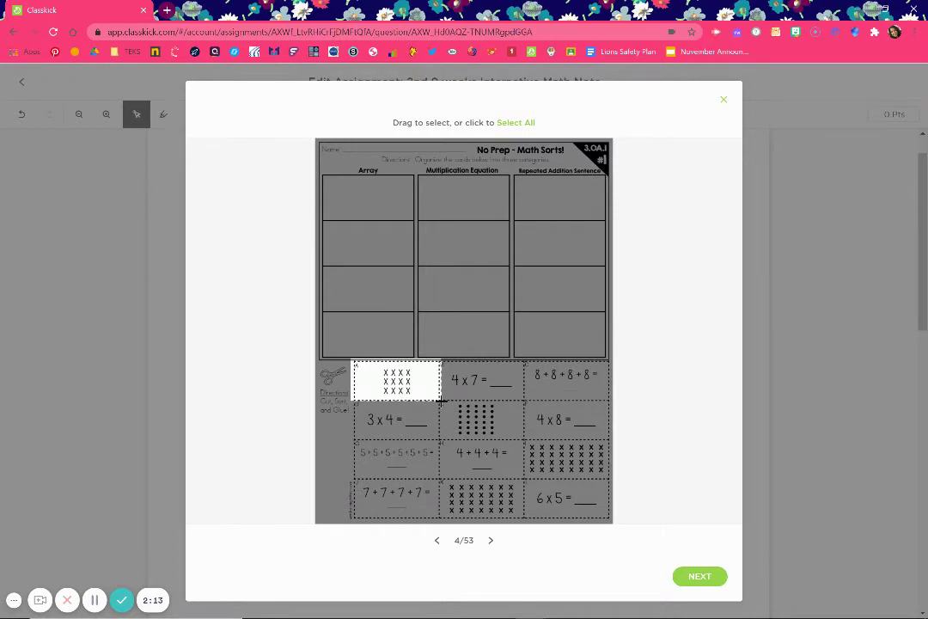
pyautogui.click(707, 579)
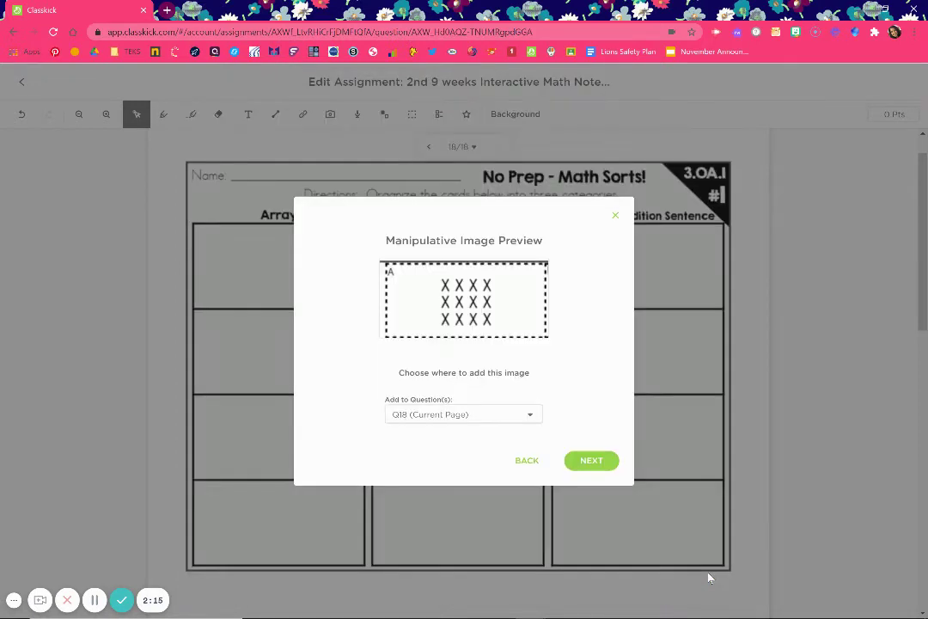
pyautogui.click(579, 462)
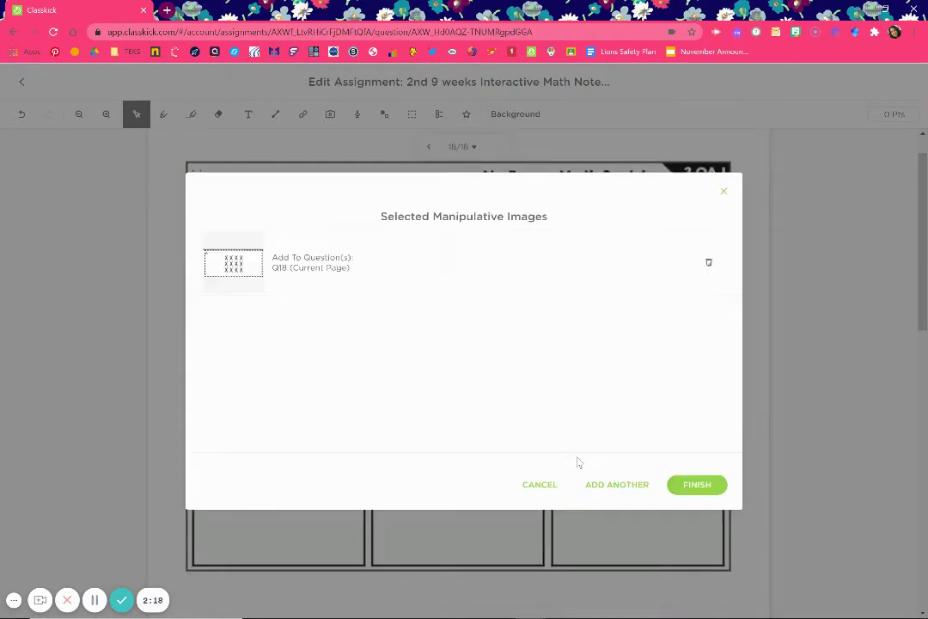
# Crop the '4 x 7 = ___' card and add it as a second Q18 manipulative
pyautogui.click(616, 487)
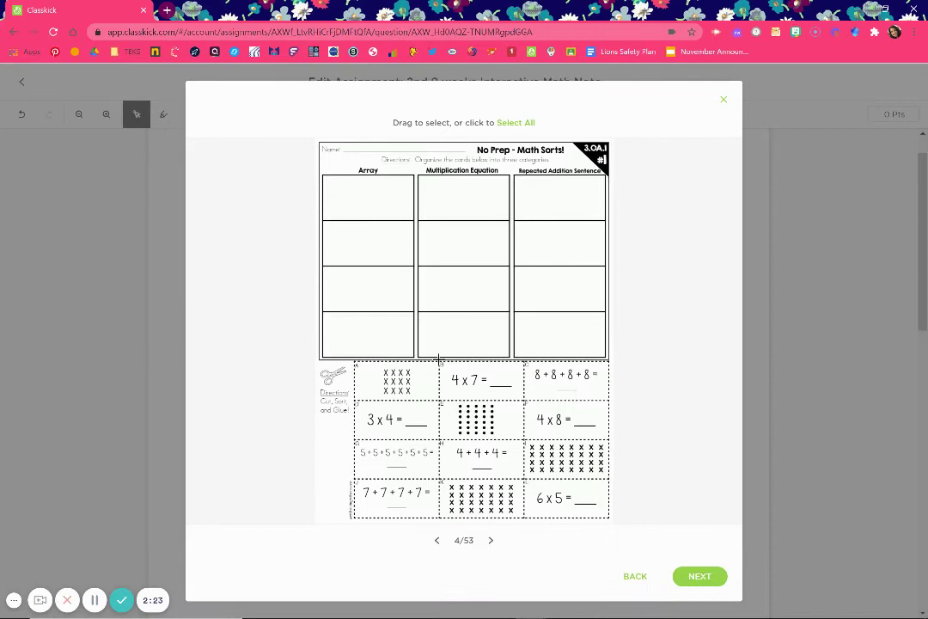
pyautogui.moveTo(439, 366); pyautogui.dragTo(524, 400)
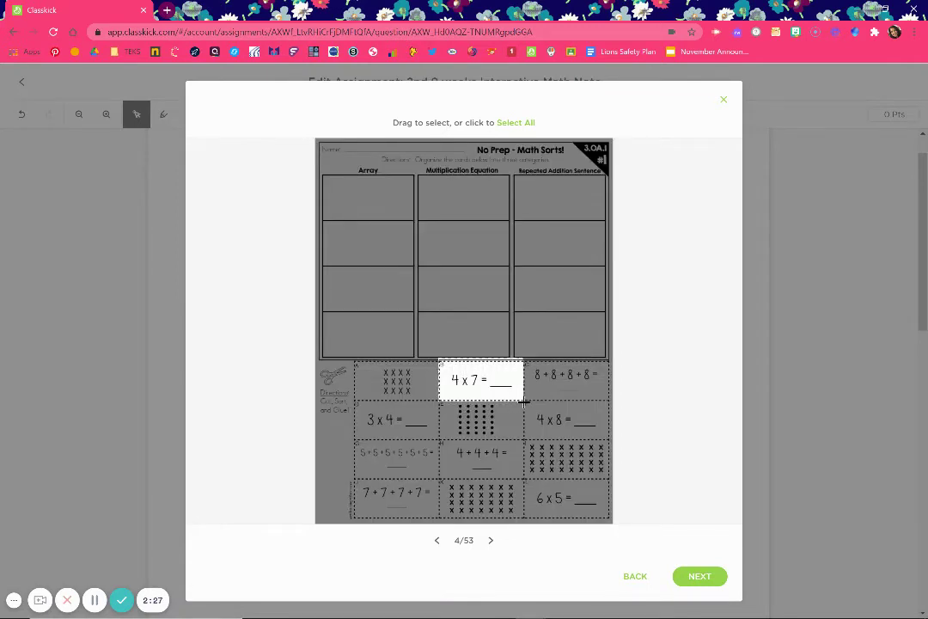
pyautogui.click(707, 581)
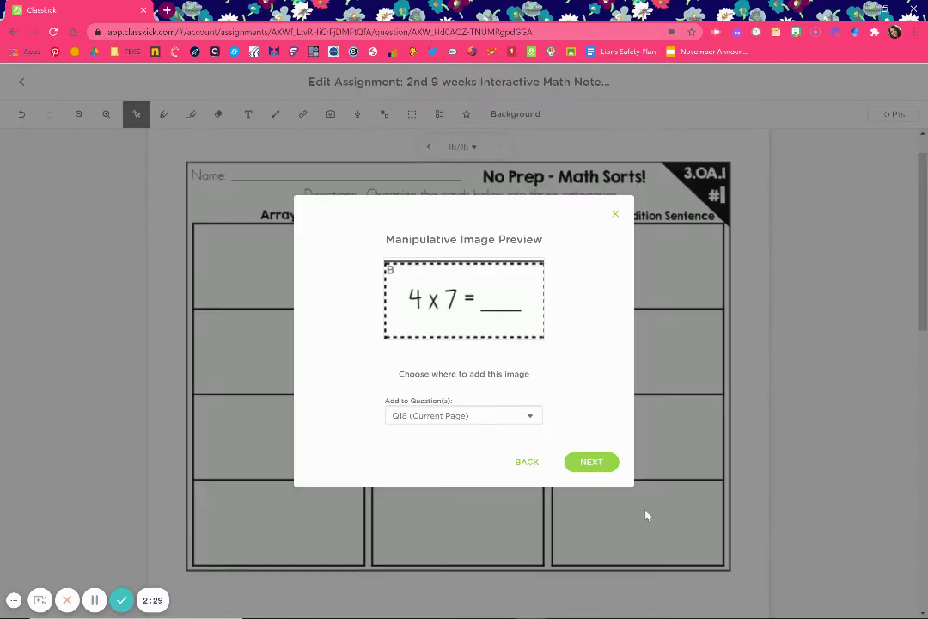
pyautogui.click(606, 467)
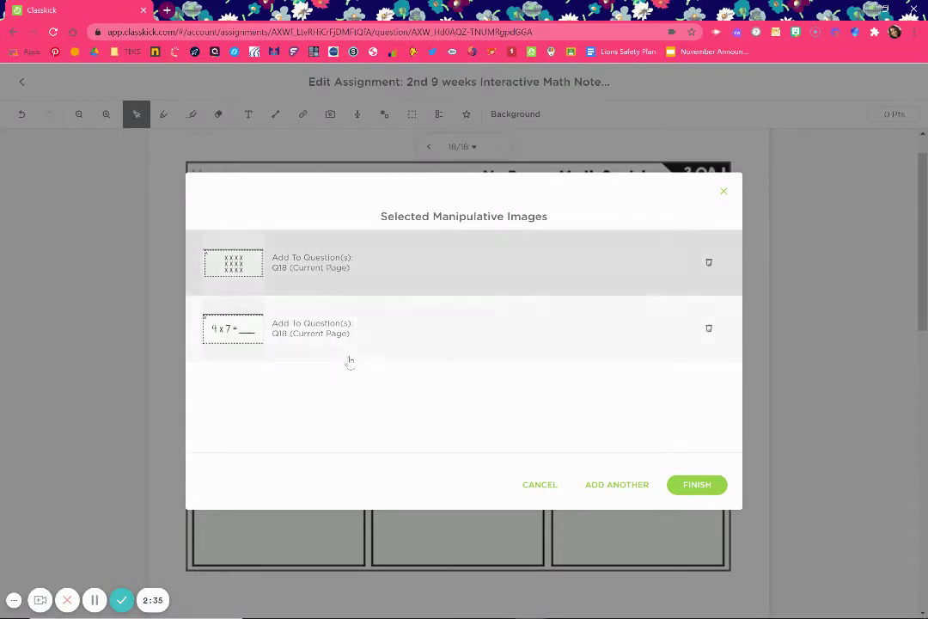
# Crop the '8 + 8 + 8 + 8 = ___' card from page 4 and add it to question 18
pyautogui.click(622, 486)
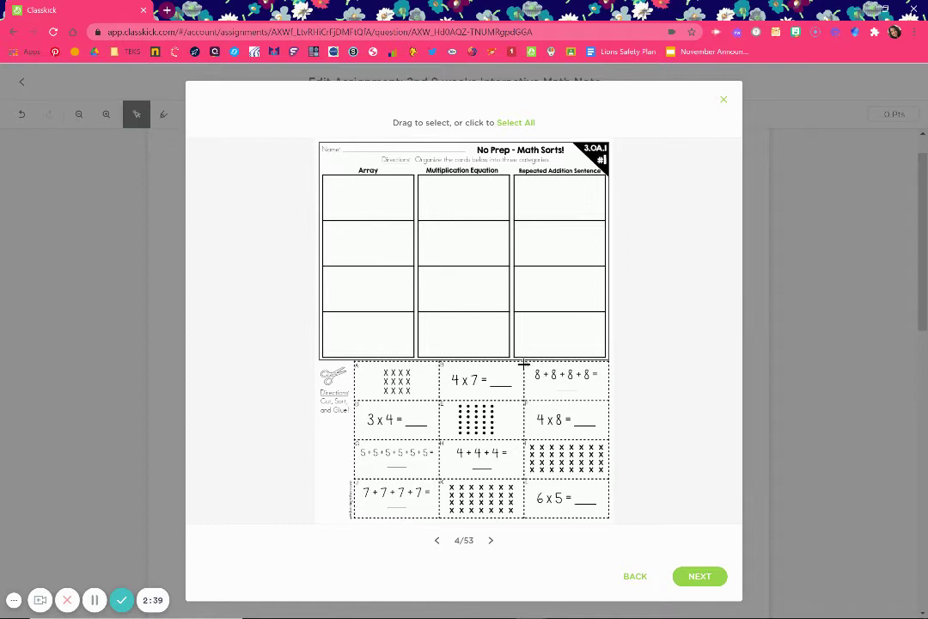
pyautogui.moveTo(523, 362); pyautogui.dragTo(613, 398)
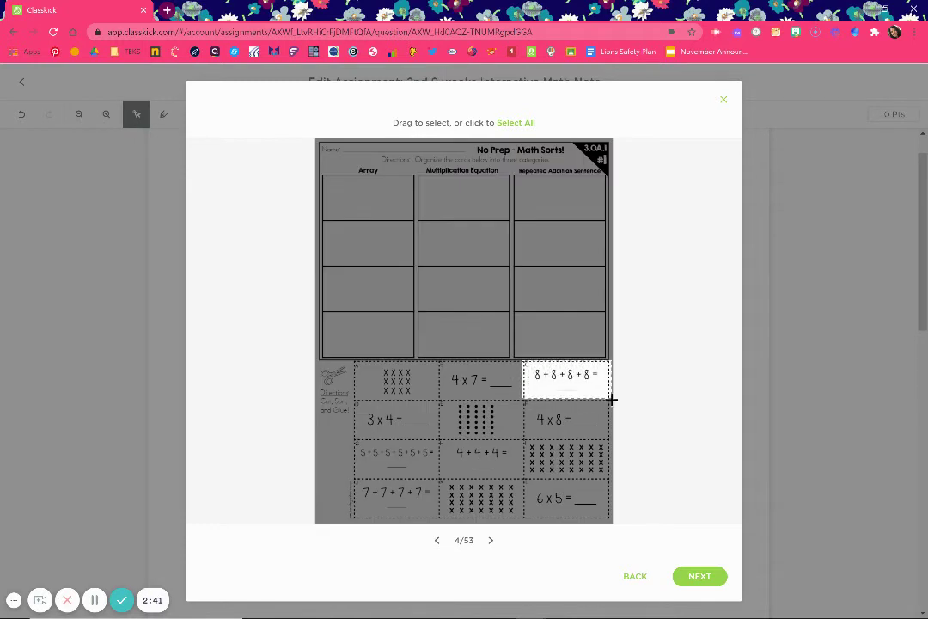
pyautogui.click(699, 576)
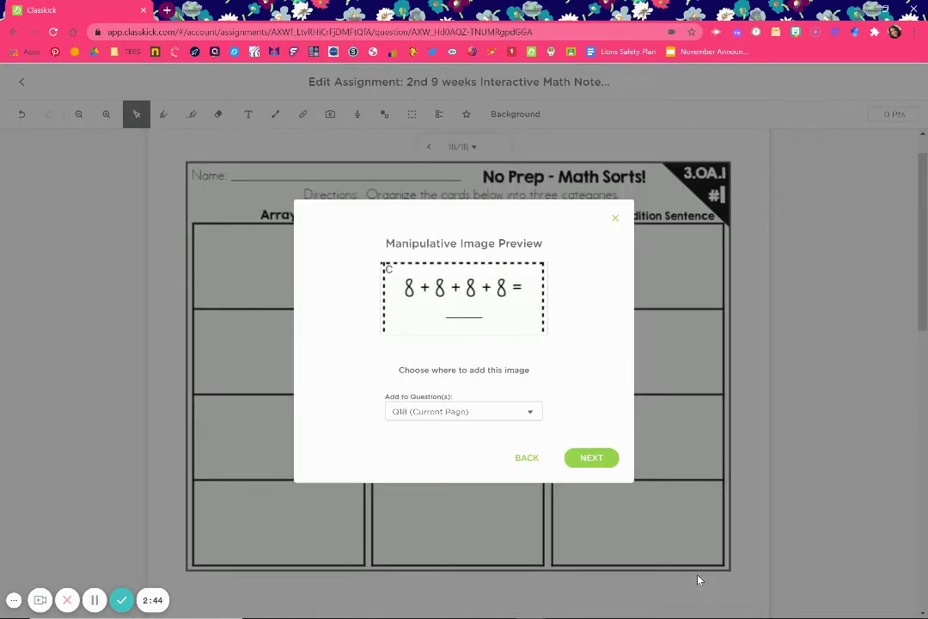
pyautogui.click(590, 459)
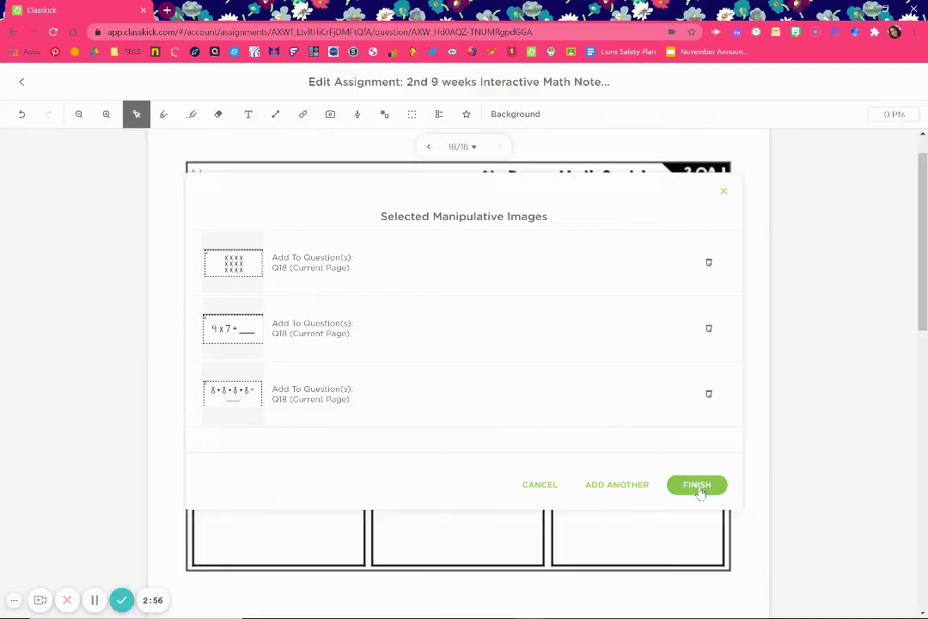
# Place the array, 4 x 7 and 8 + 8 + 8 + 8 cards in a row below the sorting grid
pyautogui.click(697, 486)
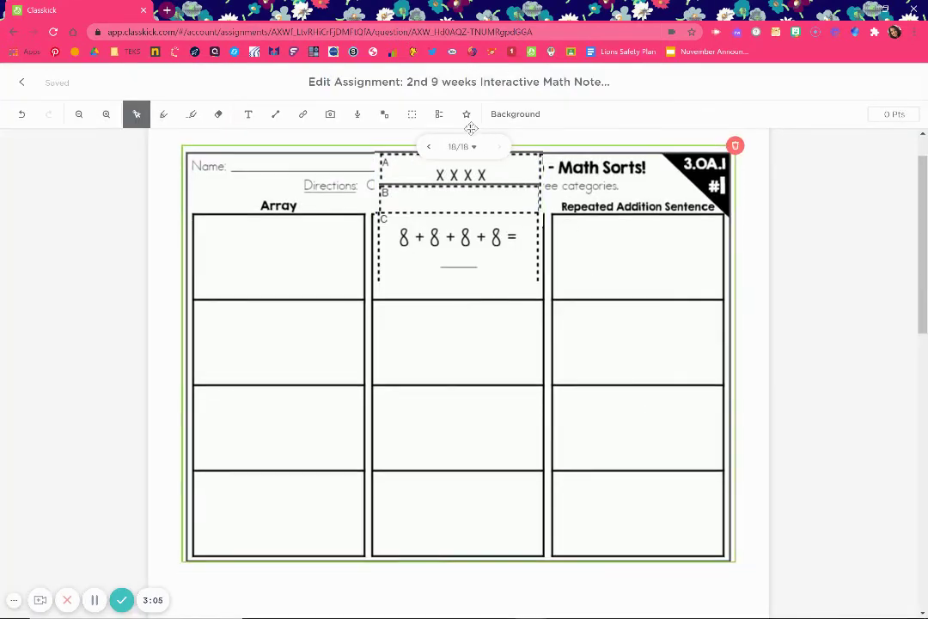
pyautogui.click(421, 160)
pyautogui.moveTo(421, 161); pyautogui.dragTo(233, 585)
pyautogui.click(381, 212)
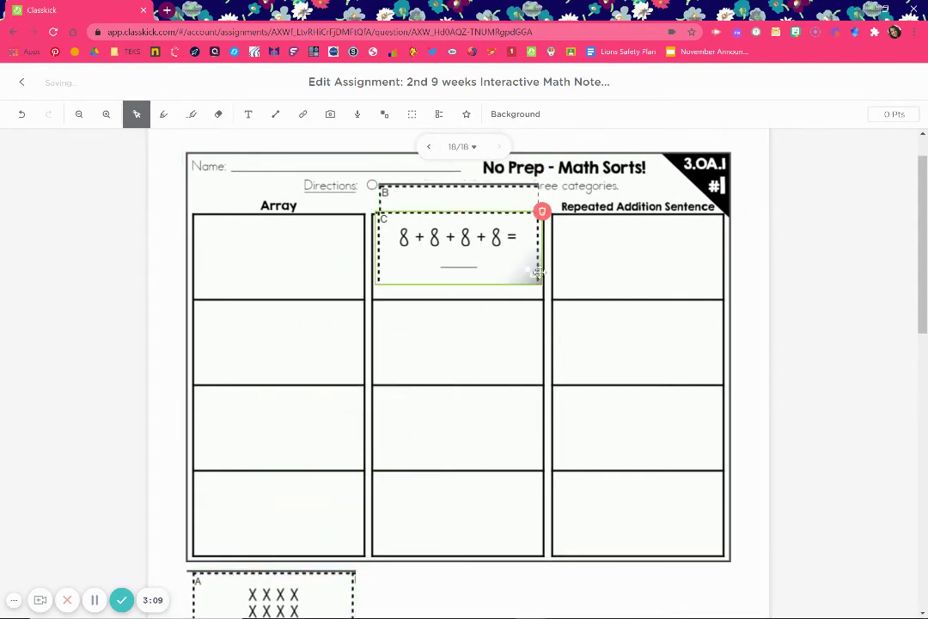
pyautogui.click(442, 152)
pyautogui.moveTo(379, 168); pyautogui.dragTo(398, 563)
pyautogui.click(450, 241)
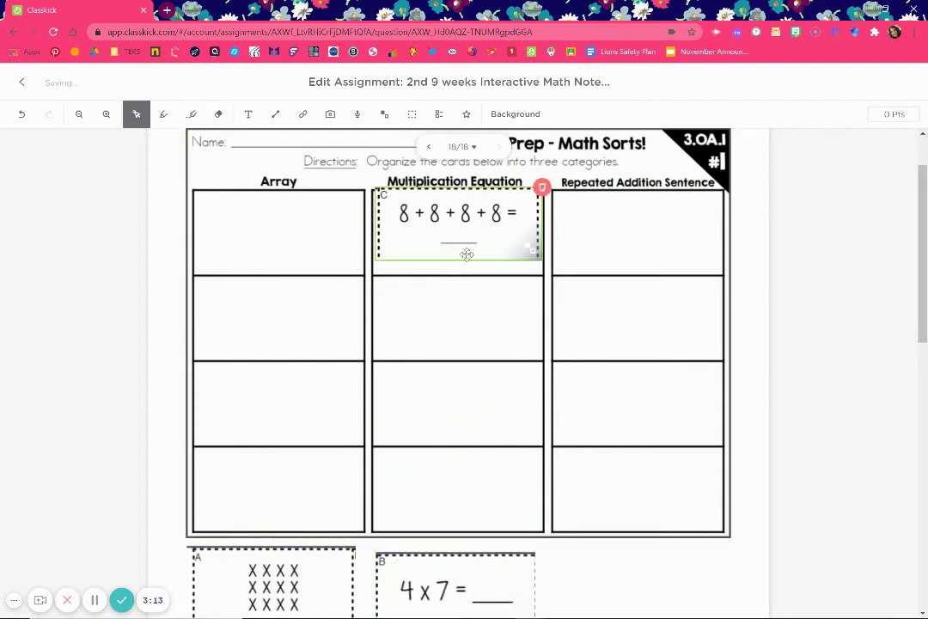
pyautogui.moveTo(451, 240); pyautogui.dragTo(625, 605)
pyautogui.click(778, 539)
pyautogui.scroll(-1, 779, 538)
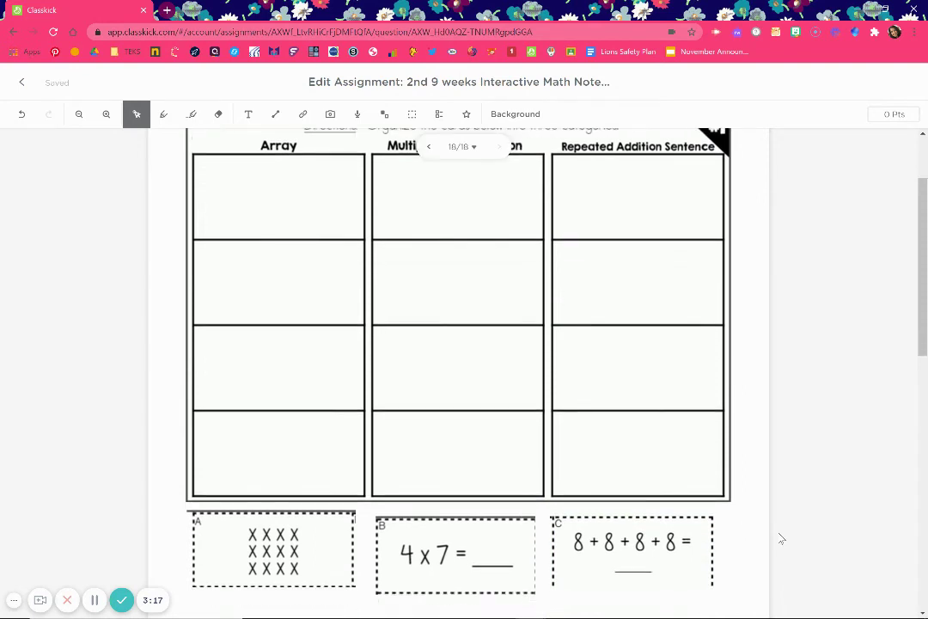
pyautogui.scroll(1, 780, 541)
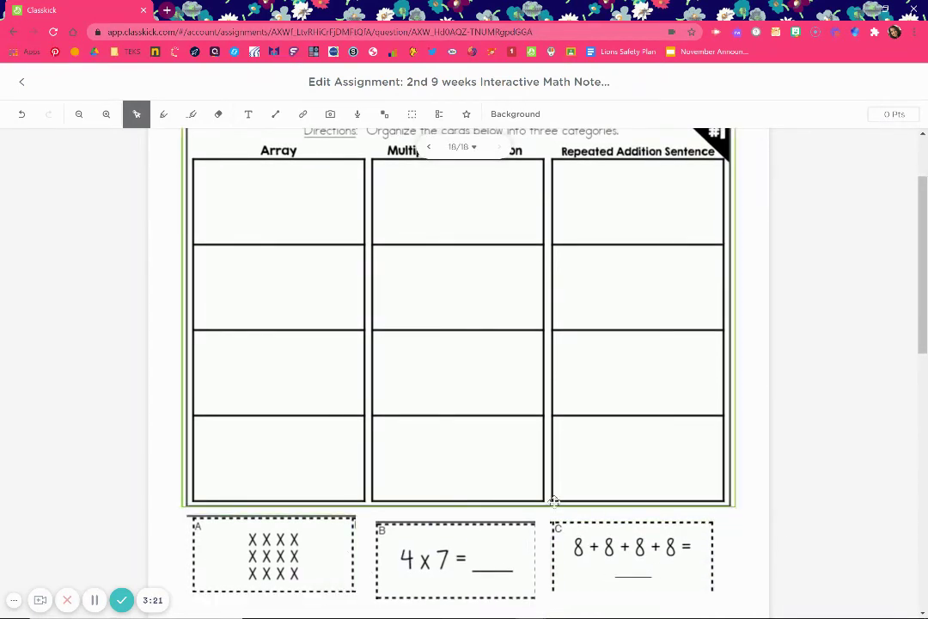
# Check the three cards and grid image positions, then view the notebook in the Schoology tab
pyautogui.click(604, 551)
pyautogui.click(272, 539)
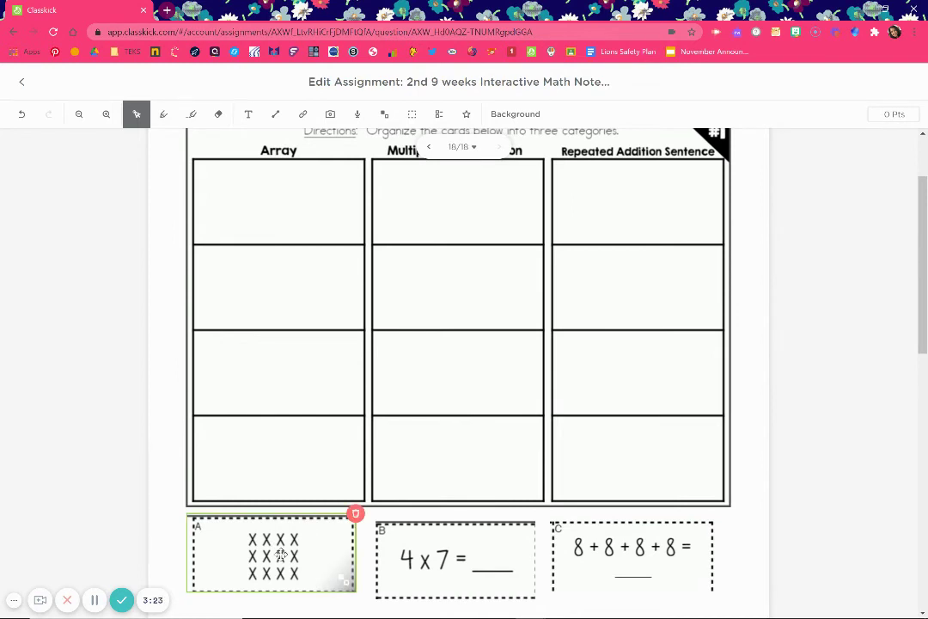
pyautogui.click(303, 366)
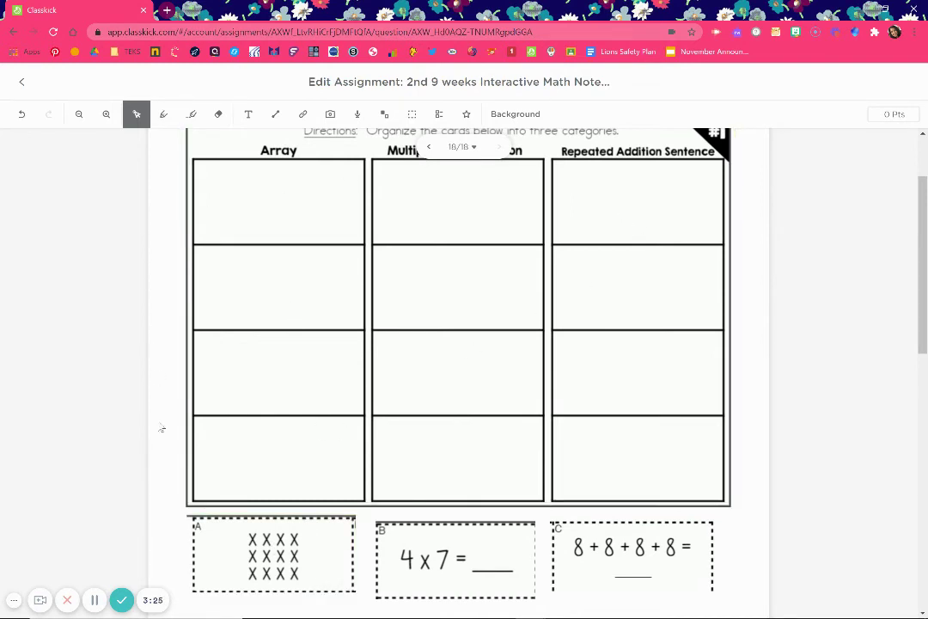
pyautogui.click(260, 345)
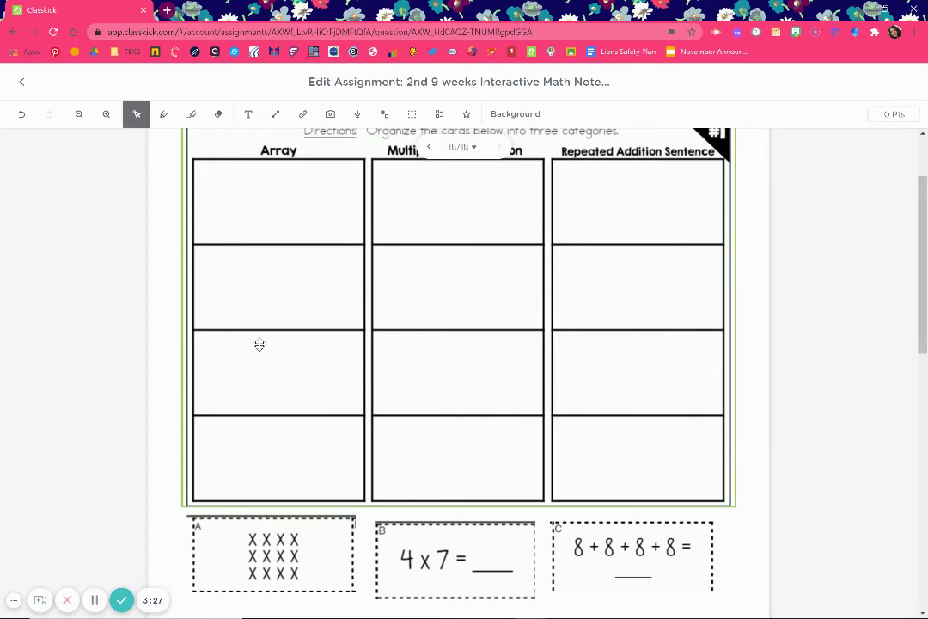
pyautogui.click(756, 258)
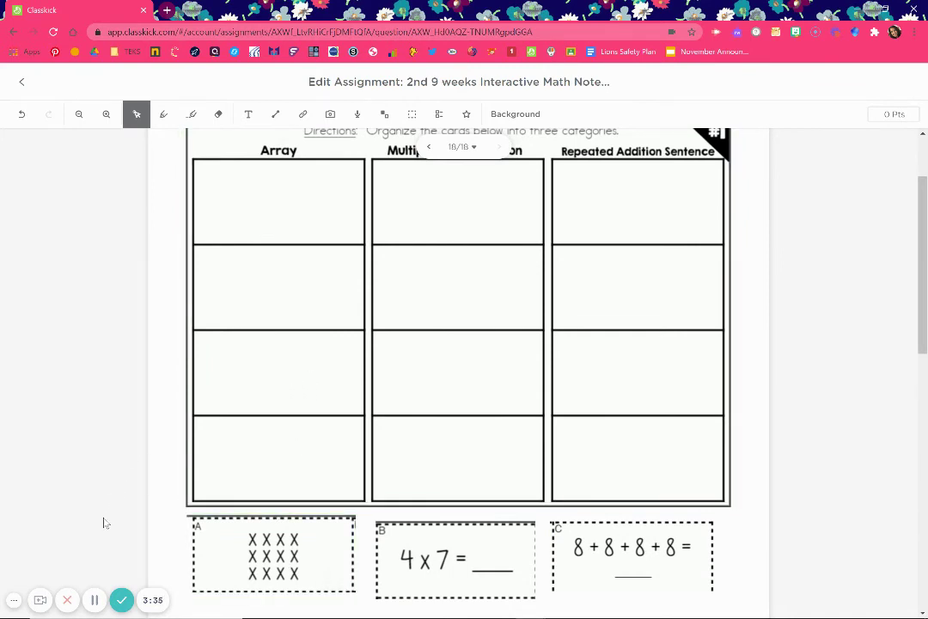
pyautogui.click(93, 600)
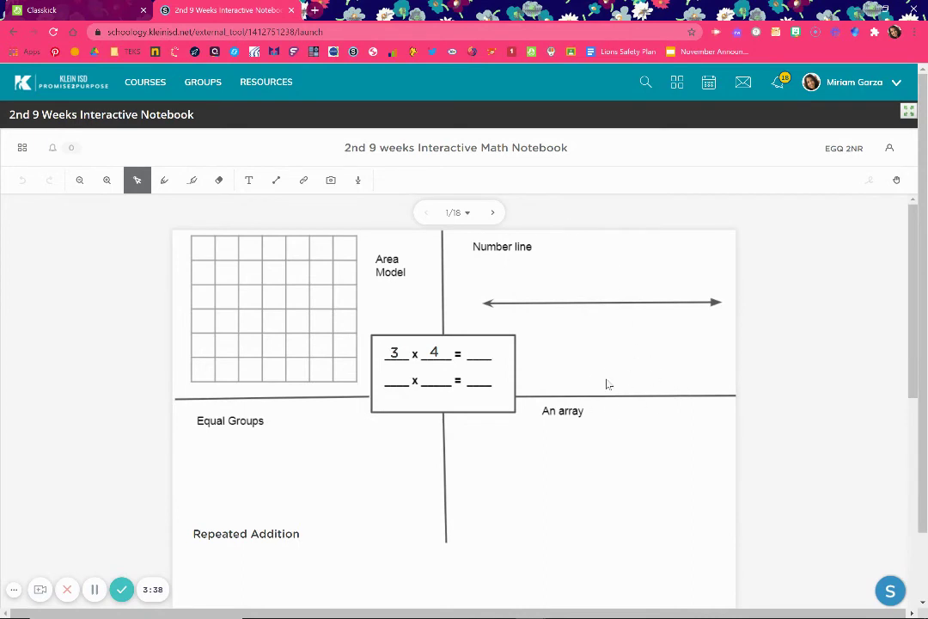
# Choose Slide 18 from the notebook's slide list to show the Math Sorts chart
pyautogui.click(470, 215)
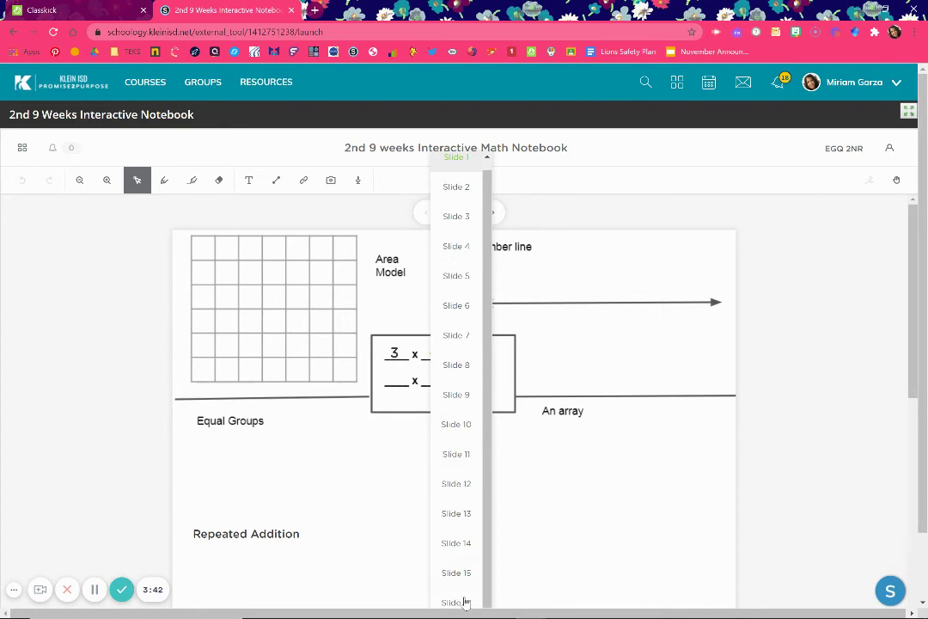
pyautogui.scroll(-1, 465, 546)
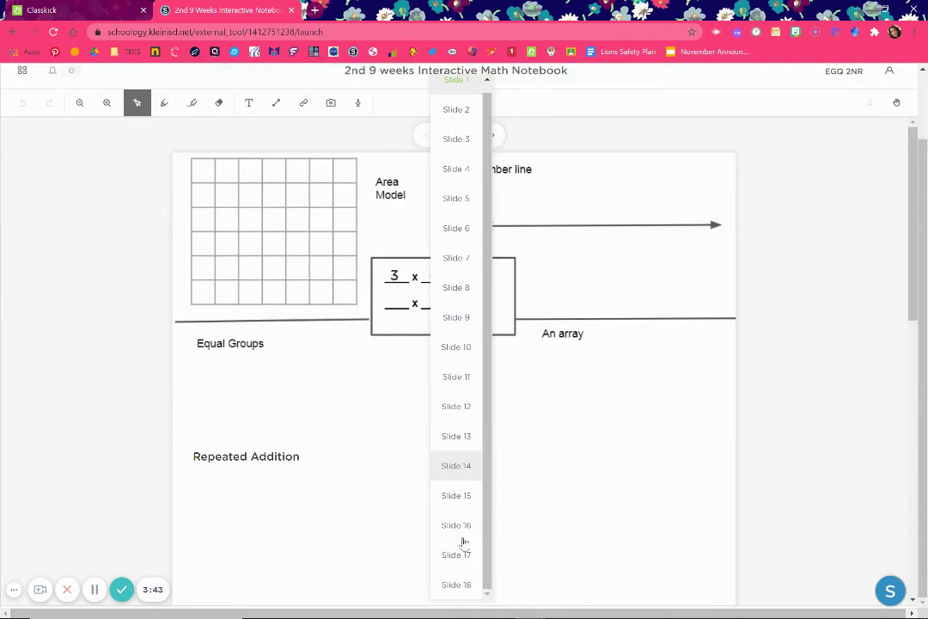
pyautogui.click(459, 586)
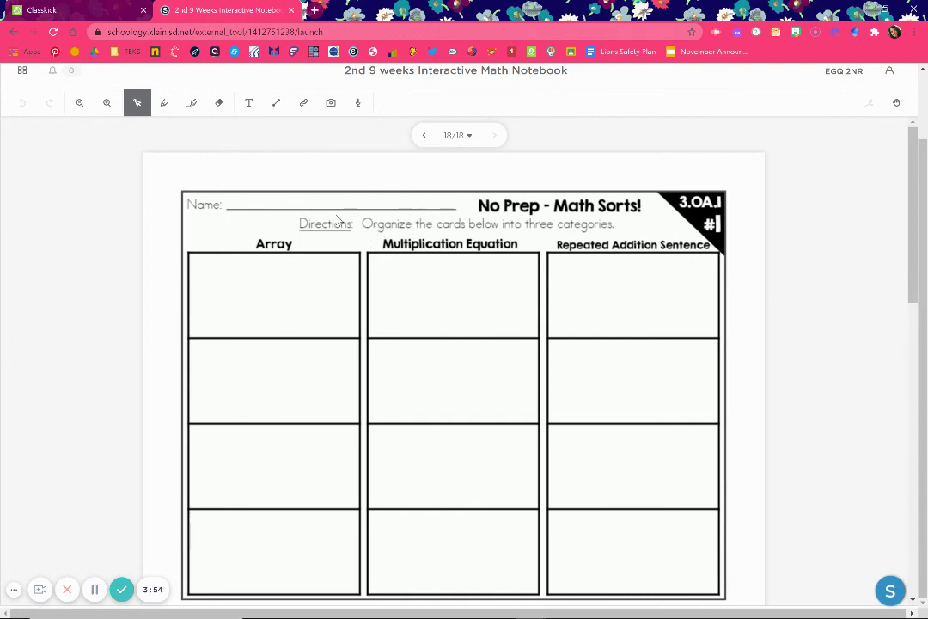
# Drag the X array card to Array, 4 x 7 to Multiplication Equation, and 8+8+8+8 to Repeated Addition Sentence
pyautogui.scroll(-3, 756, 422)
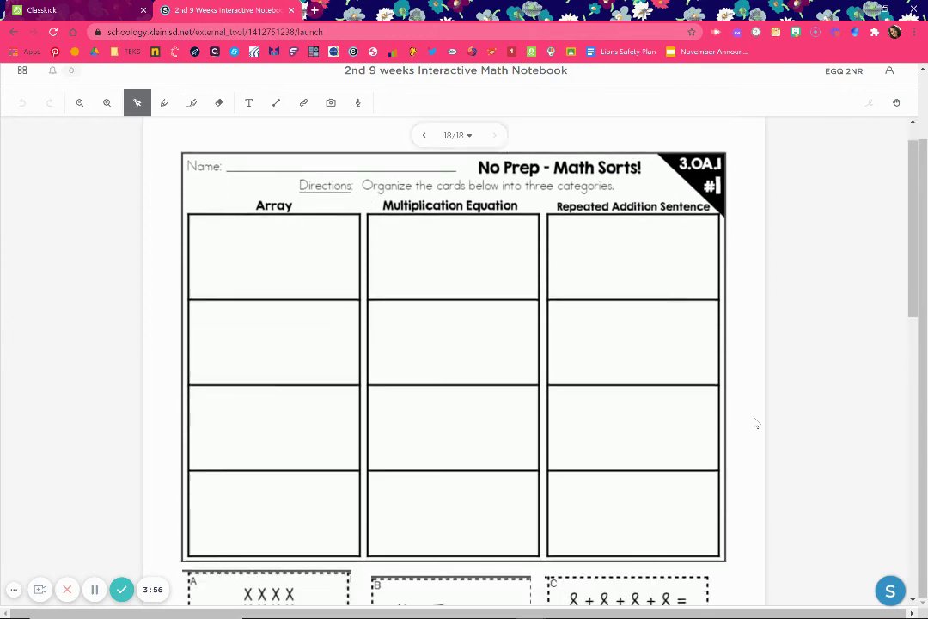
pyautogui.moveTo(245, 543); pyautogui.dragTo(253, 200)
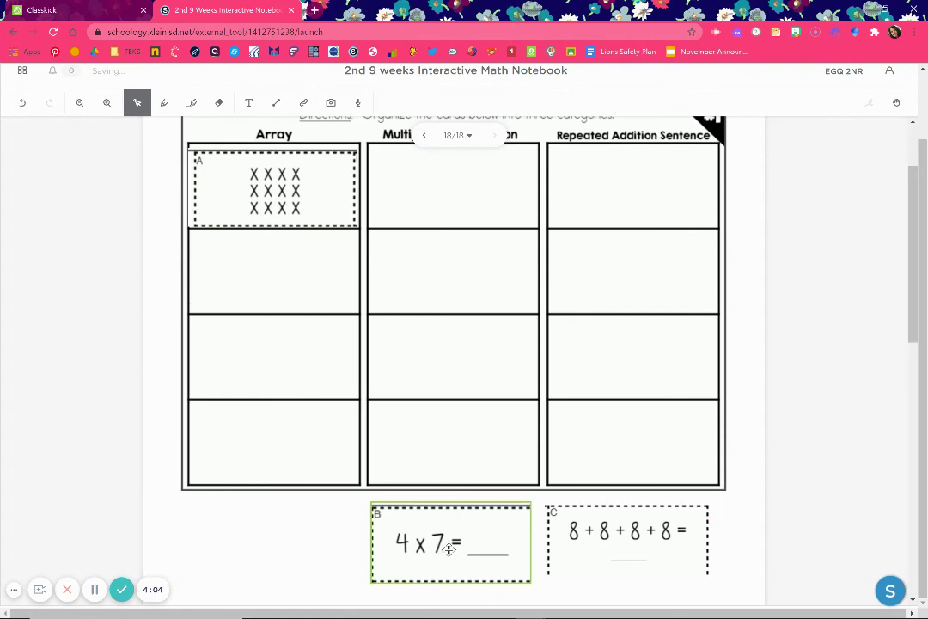
pyautogui.moveTo(451, 540); pyautogui.dragTo(457, 361)
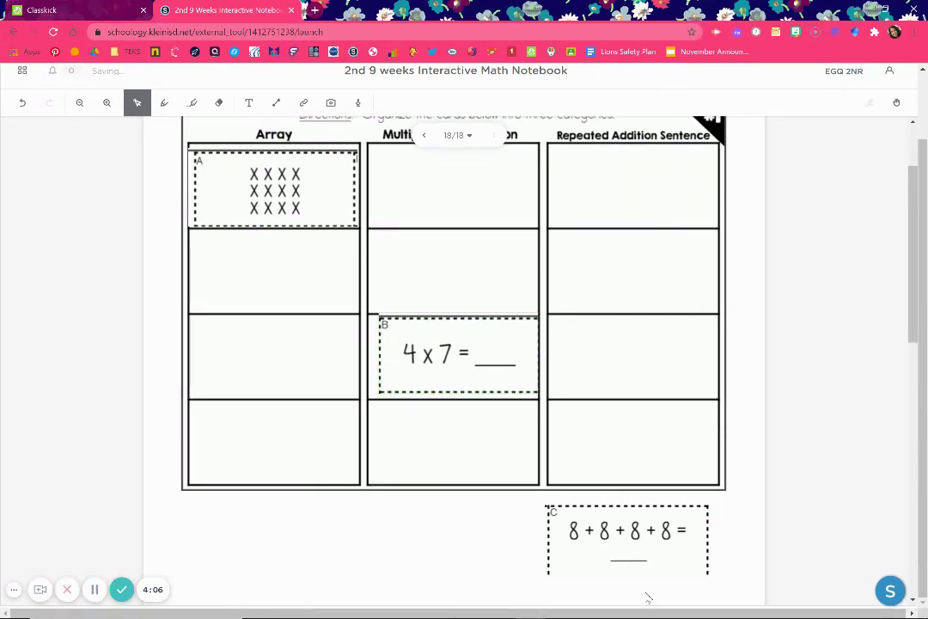
pyautogui.moveTo(629, 550); pyautogui.dragTo(636, 279)
pyautogui.scroll(1, 682, 481)
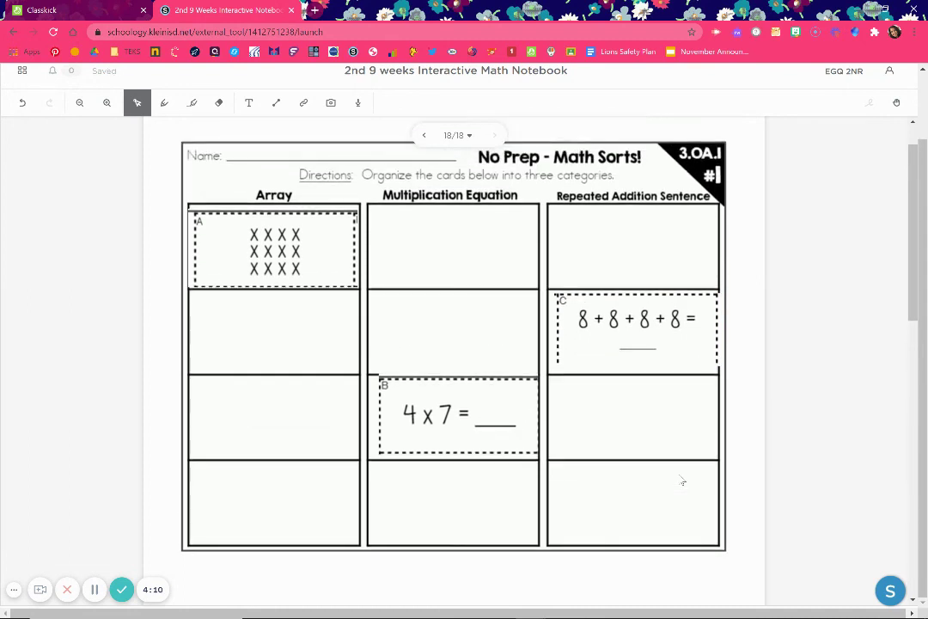